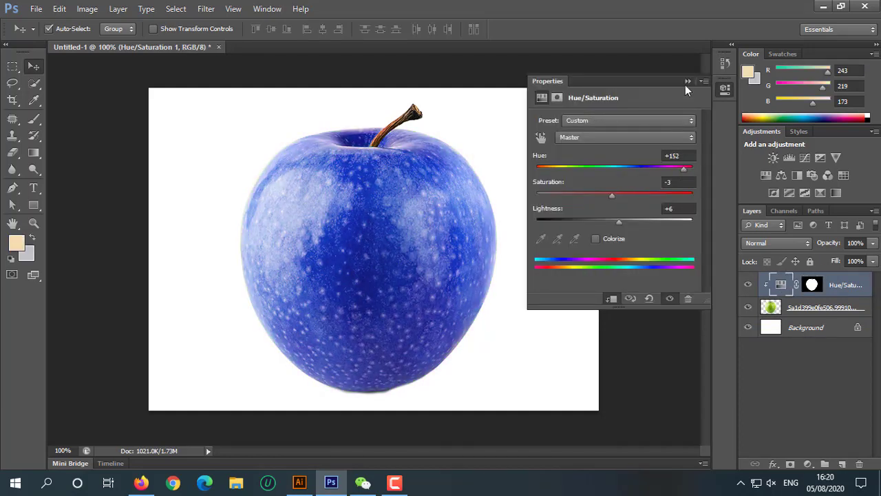
Step: Draw a grey rectangle of 740 px by 531 px covering the whole canvas, directly above the Background layer
click(688, 81)
click(805, 328)
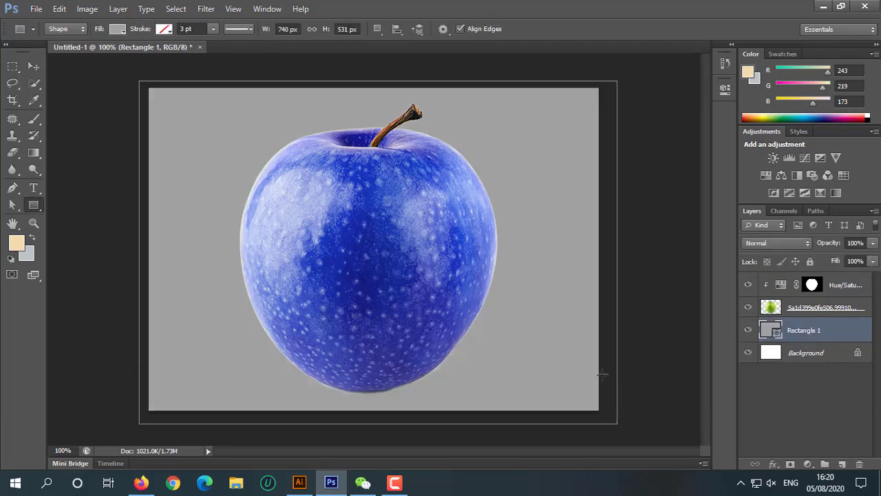
key(v)
Step: Add a reversed radial Gradient Overlay to the rectangle, white at the centre and blue at the edges, with 150% scale
click(774, 464)
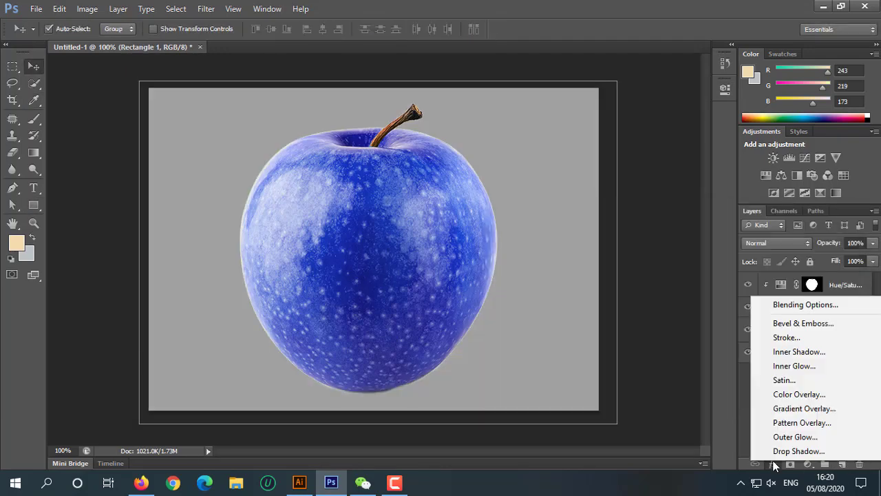
click(804, 409)
click(807, 209)
click(767, 209)
click(773, 224)
click(773, 232)
drag(783, 268, 809, 268)
click(824, 209)
click(624, 188)
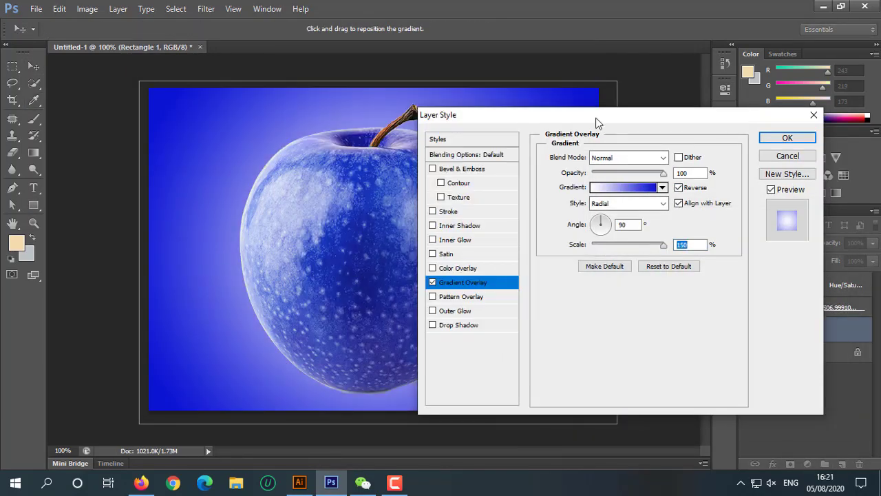
Step: Open the overlay's gradient for editing and edit the colour of its white end stop
drag(511, 104, 650, 144)
click(787, 135)
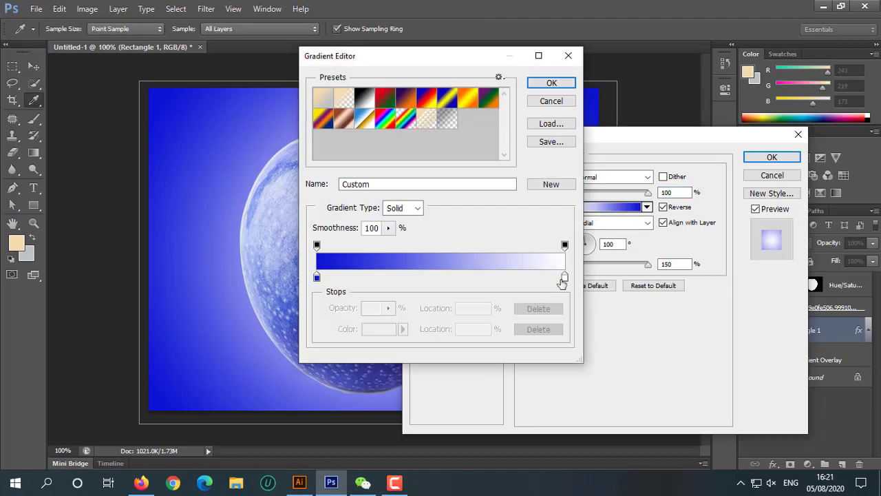
double_click(565, 277)
click(648, 274)
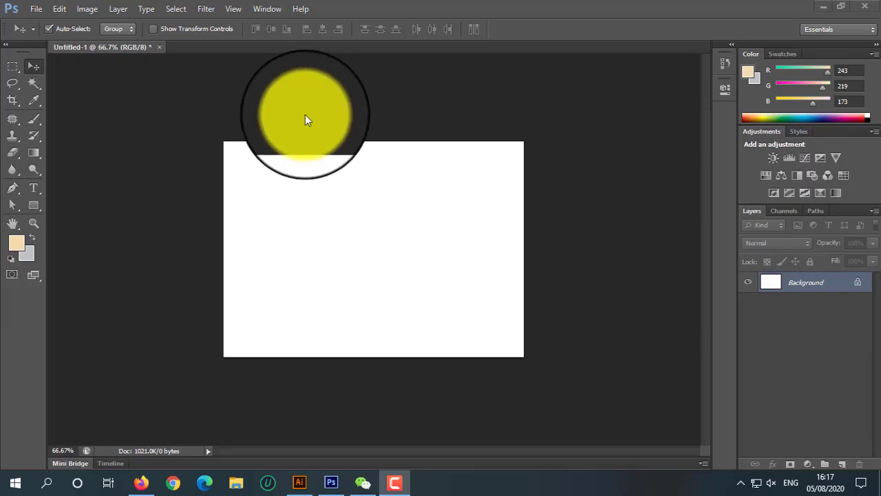
Step: Place the green apple image 5a1d399e0fe506.9991039915118647340651 from the Downloads folder into the blank document
click(34, 7)
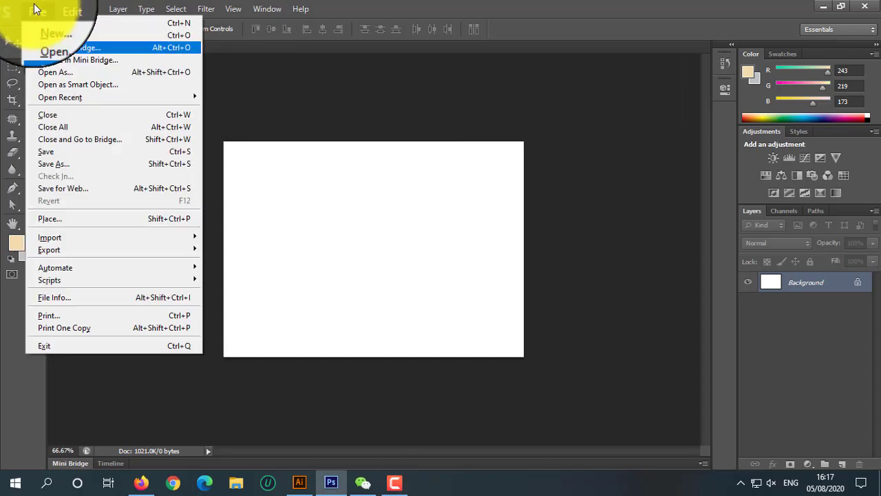
click(98, 221)
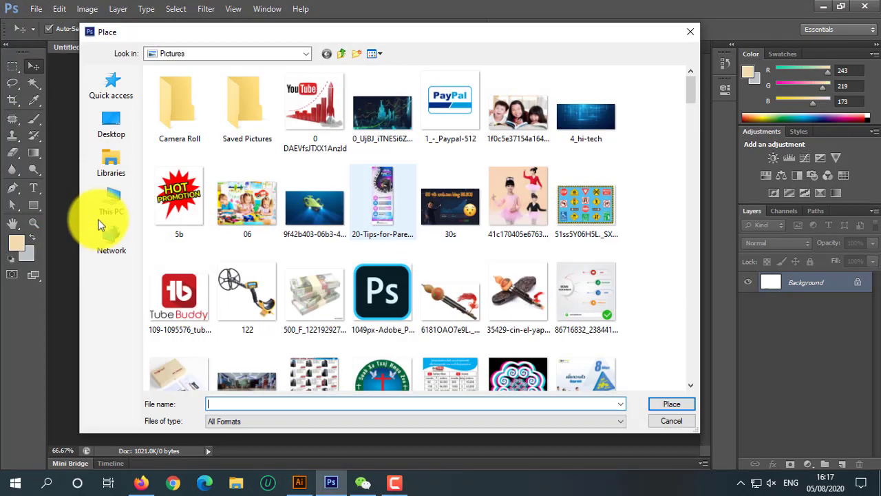
click(114, 164)
click(115, 132)
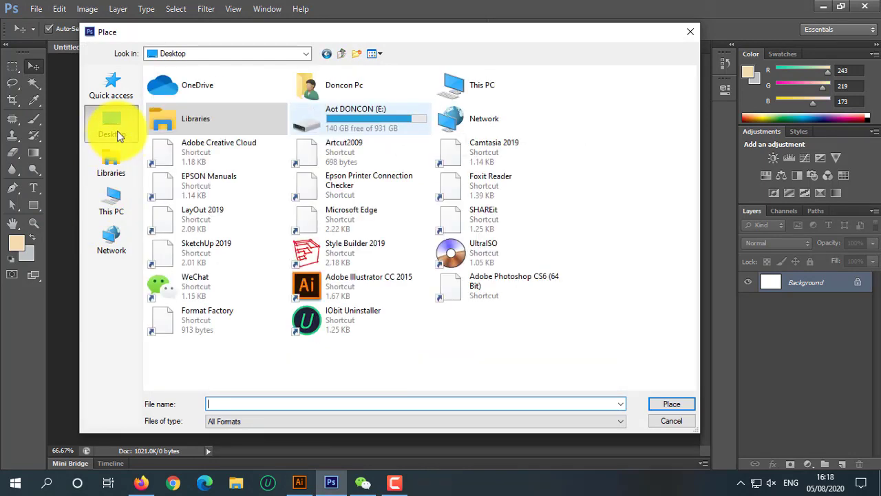
double_click(358, 87)
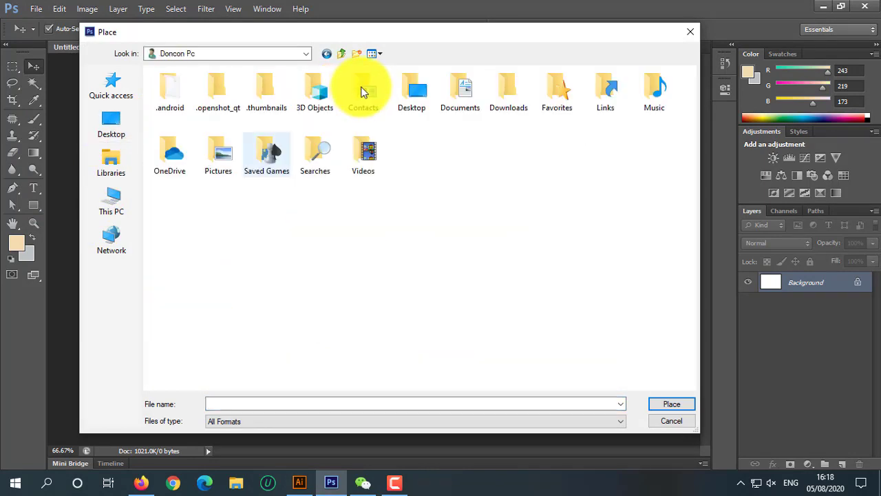
double_click(510, 88)
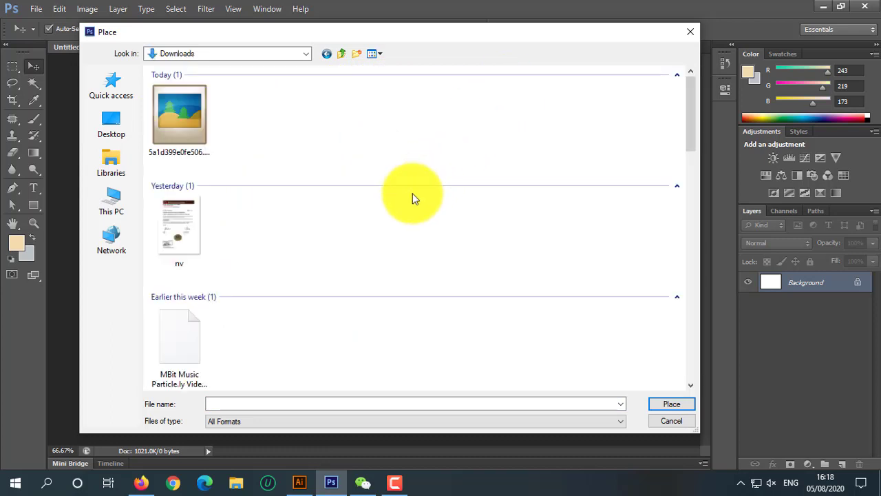
click(180, 110)
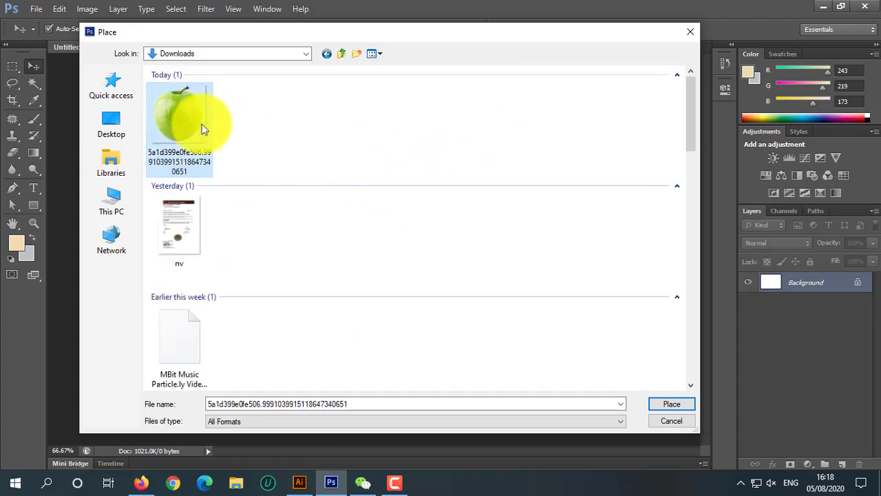
click(655, 404)
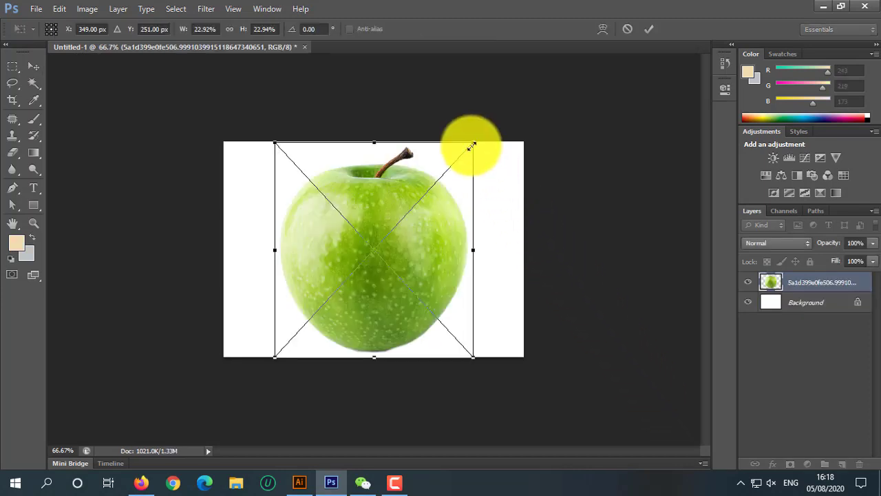
Step: Scale the placed apple to about 20.93% width and 21.65% height and commit the placement
drag(472, 145, 456, 154)
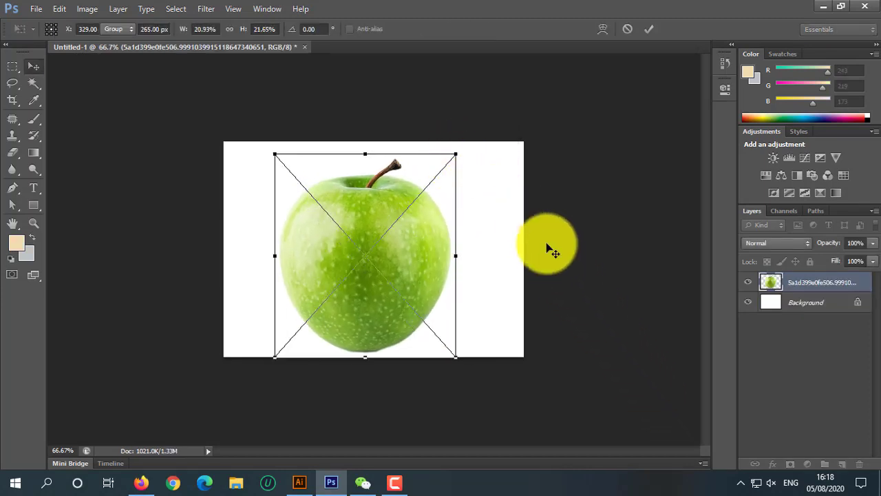
key(Return)
key(ctrl+plus)
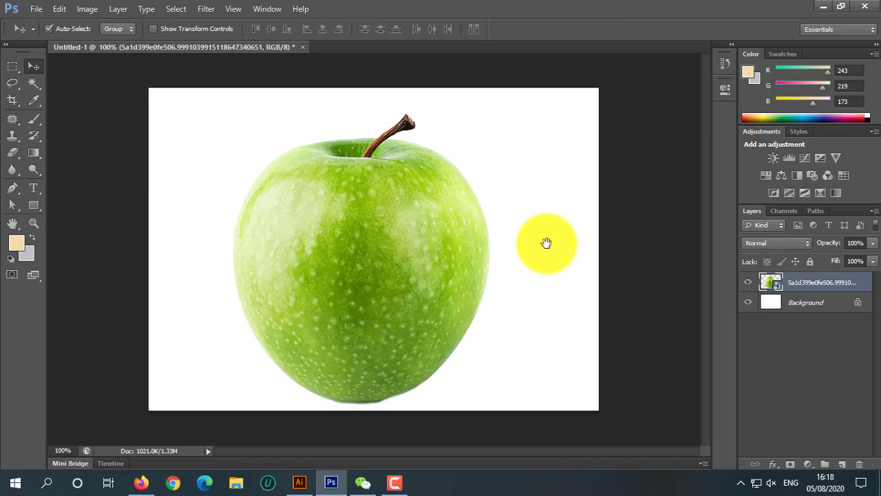
Step: Move the apple slightly up towards the canvas centre and rasterize its layer
drag(397, 249, 403, 243)
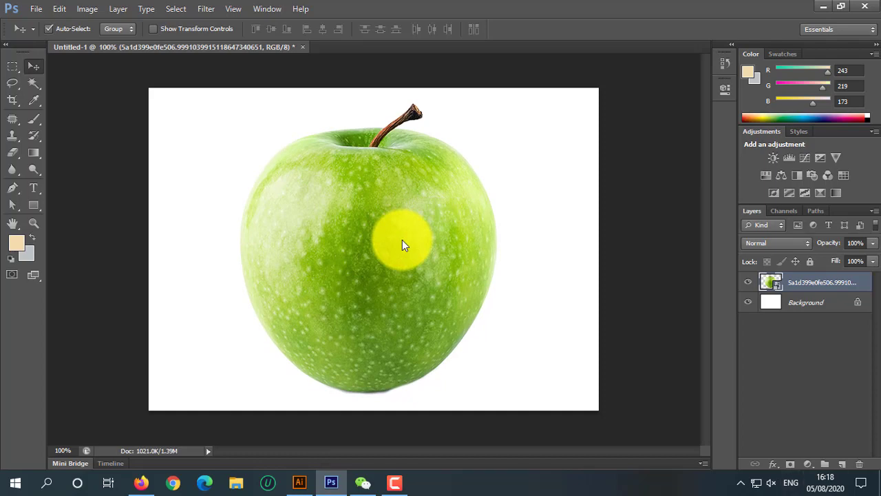
right_click(802, 284)
click(698, 155)
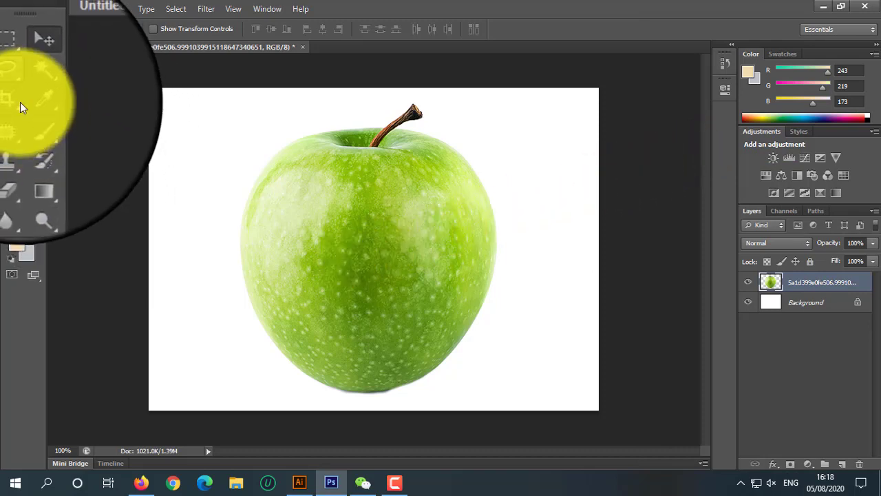
Step: Select the green body of the apple without the stem, using the Quick Selection tool with a 90 px brush
click(24, 95)
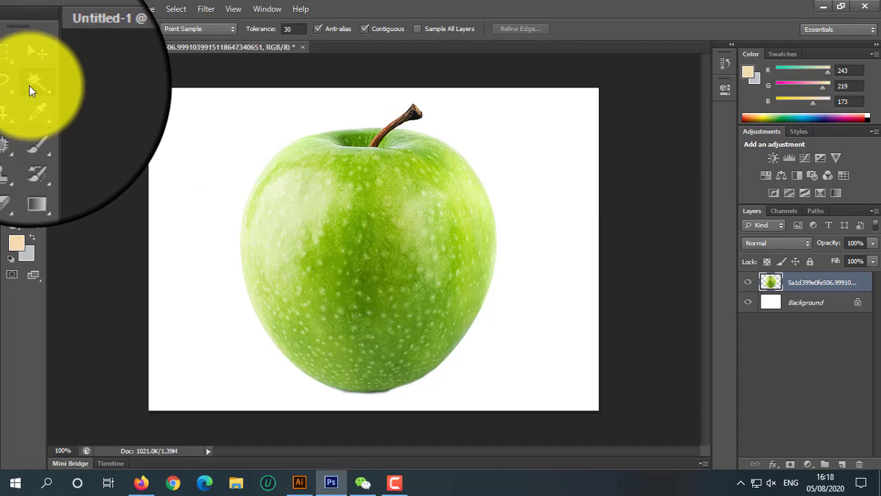
right_click(34, 83)
click(76, 83)
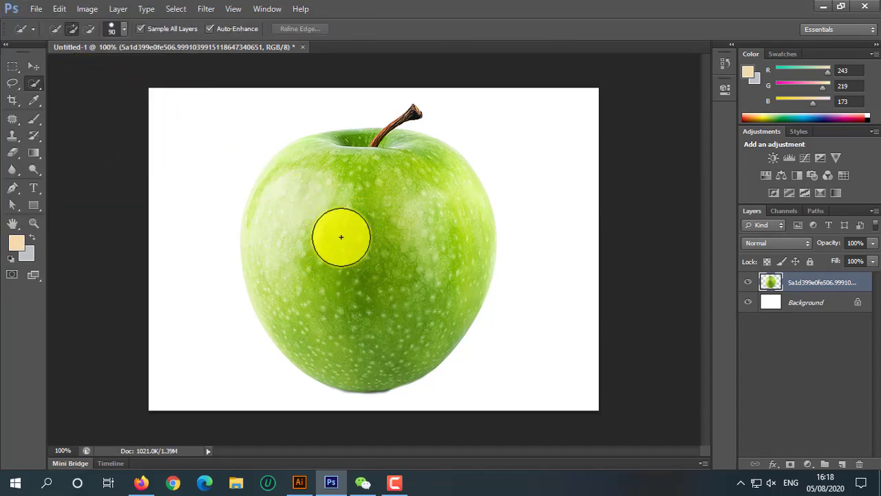
drag(340, 232, 397, 210)
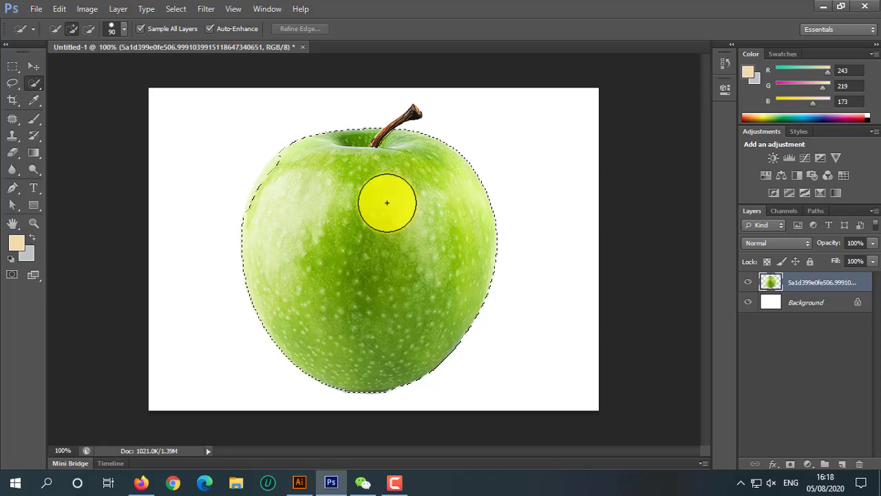
drag(296, 179, 283, 209)
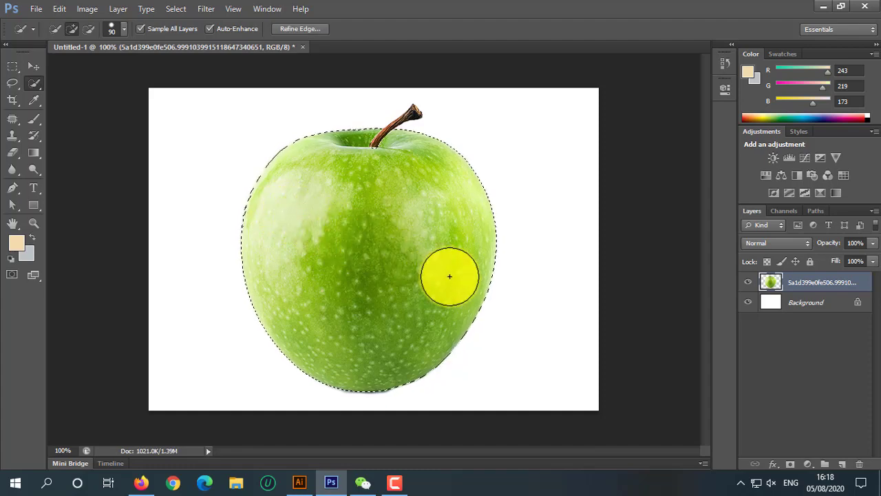
Step: Refine the apple selection around the base of the stem with the brush reduced to 3 px, subtracting the stem
key(ctrl+plus)
key(ctrl+plus)
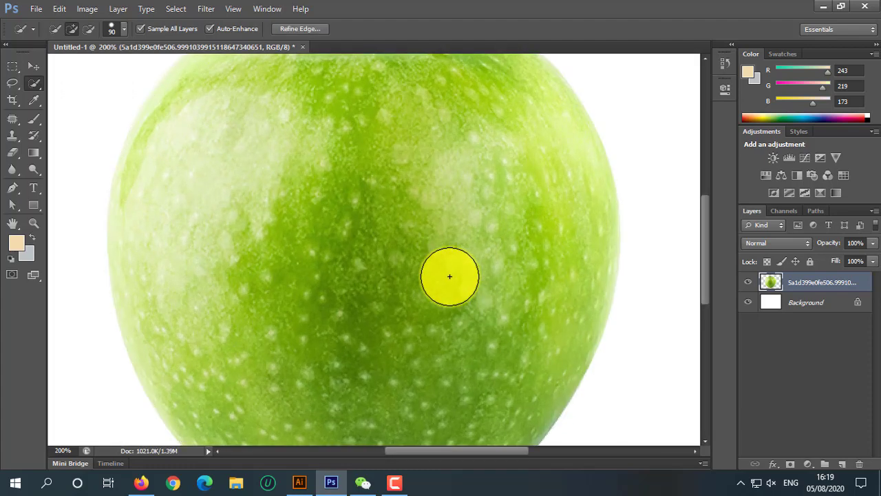
drag(362, 165, 372, 277)
key(bracketleft)
key(bracketleft)
key(bracketleft)
key(bracketleft)
key(bracketleft)
key(bracketleft)
key(bracketleft)
key(bracketleft)
key(bracketleft)
key(bracketleft)
key(bracketleft)
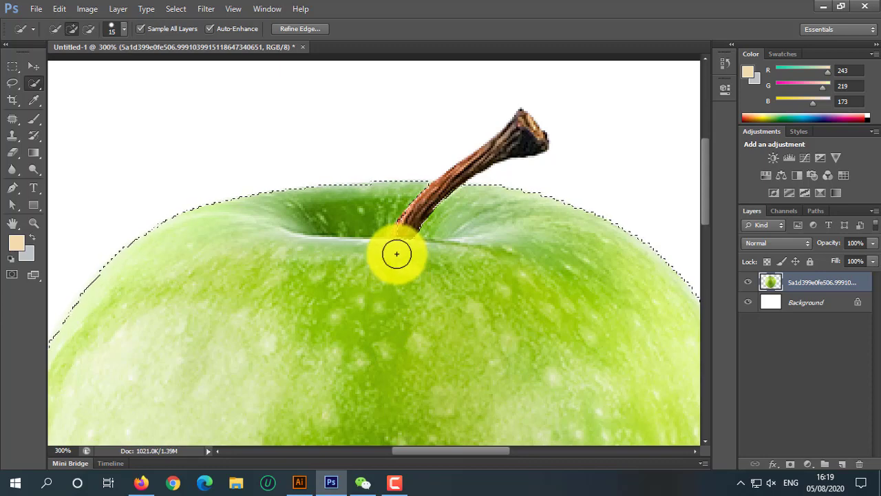
key(ctrl+plus)
key(ctrl+plus)
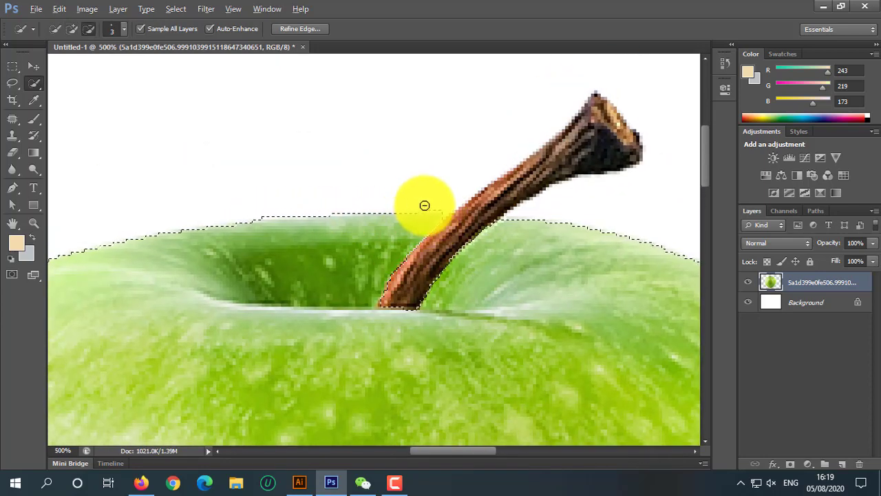
key(ctrl+minus)
key(ctrl+minus)
key(ctrl+minus)
key(ctrl+minus)
key(ctrl+minus)
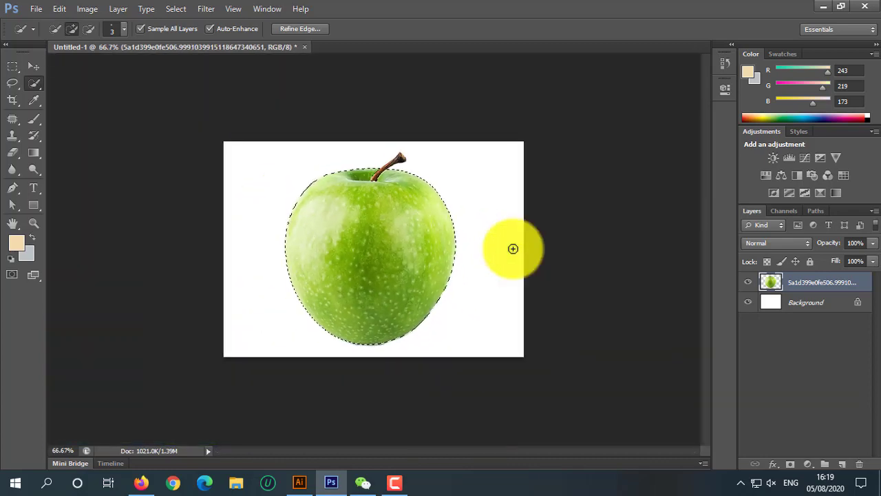
key(ctrl+plus)
Step: Add a Hue/Saturation adjustment layer masked by the apple selection and clip it to the apple layer
key(v)
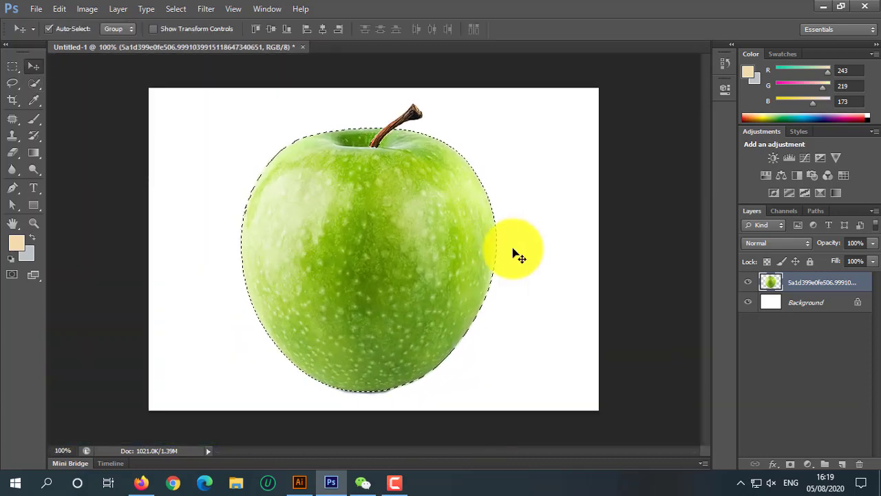
click(807, 467)
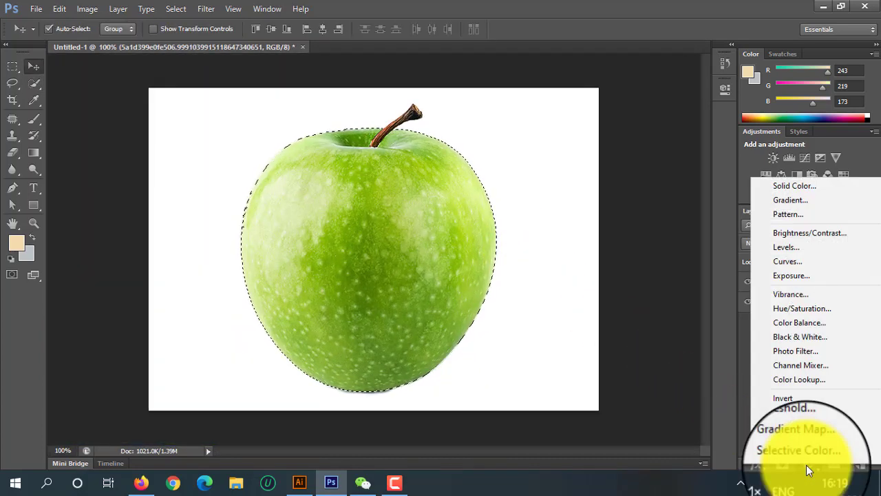
click(819, 310)
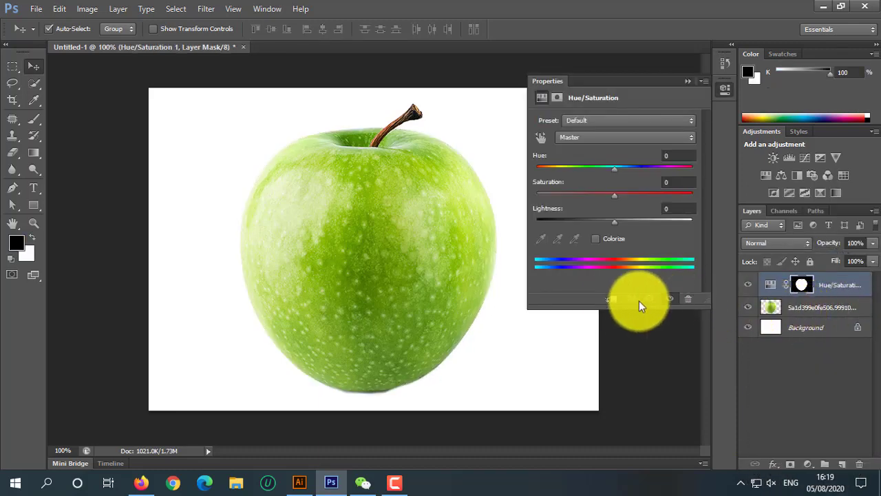
click(612, 303)
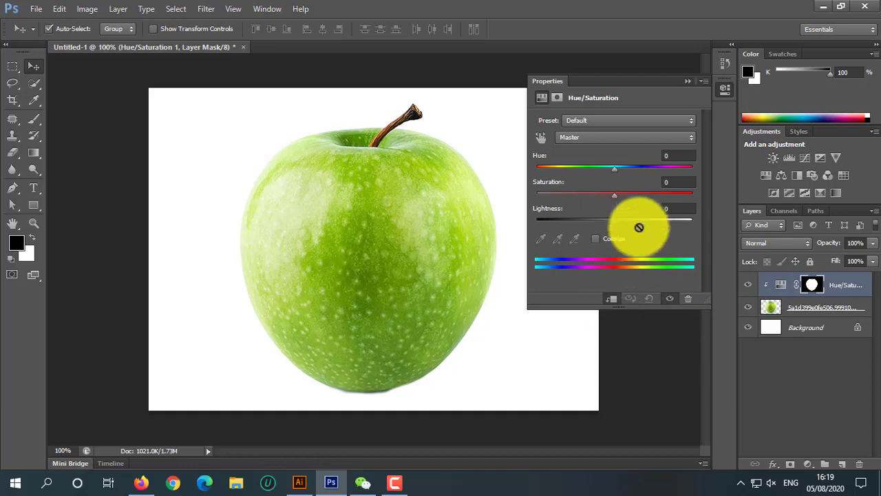
Step: Recolour the apple blue by setting Hue to +150, Saturation to -3 and Lightness to +6
drag(615, 168, 644, 168)
drag(614, 221, 612, 195)
drag(646, 168, 683, 172)
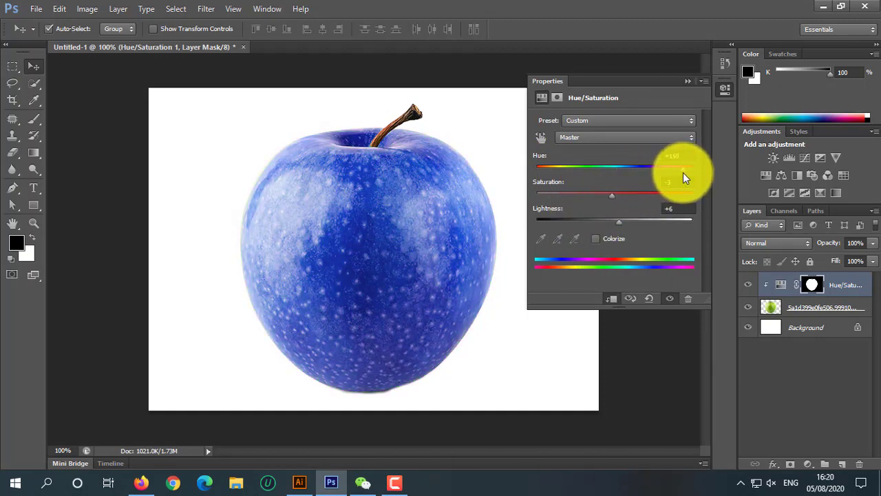
click(688, 82)
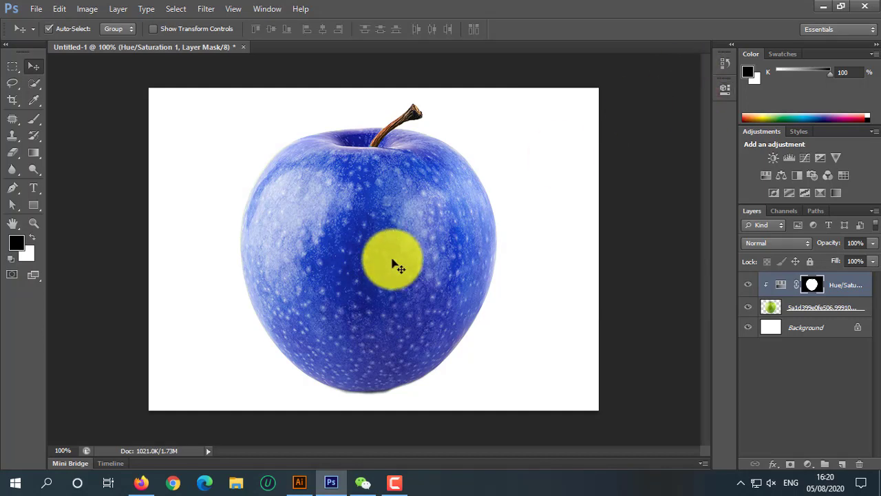
Step: Reopen the Hue/Saturation adjustment and set its Hue to +152
double_click(783, 289)
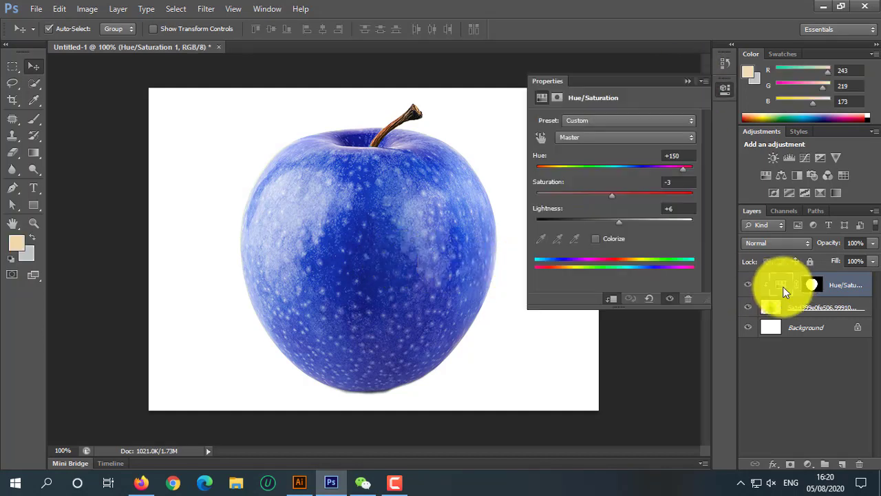
mouse_move(686, 170)
mouse_down()
mouse_move(694, 168)
mouse_move(684, 169)
mouse_up()
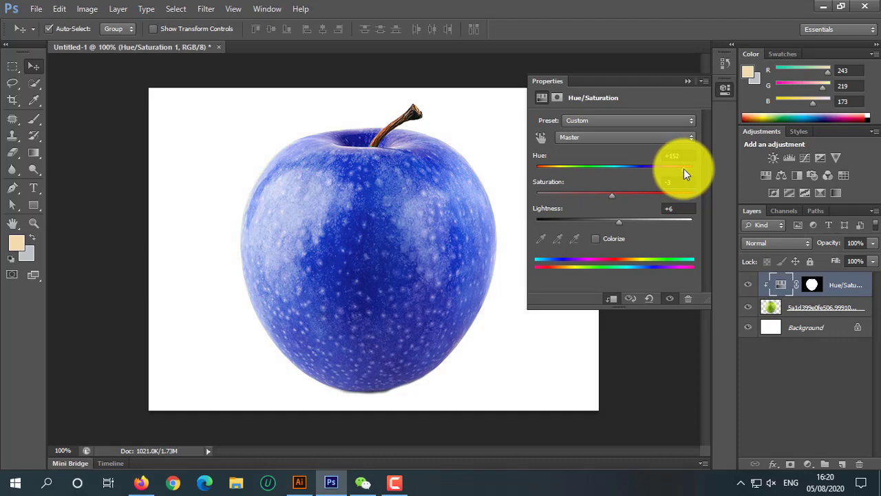
click(687, 81)
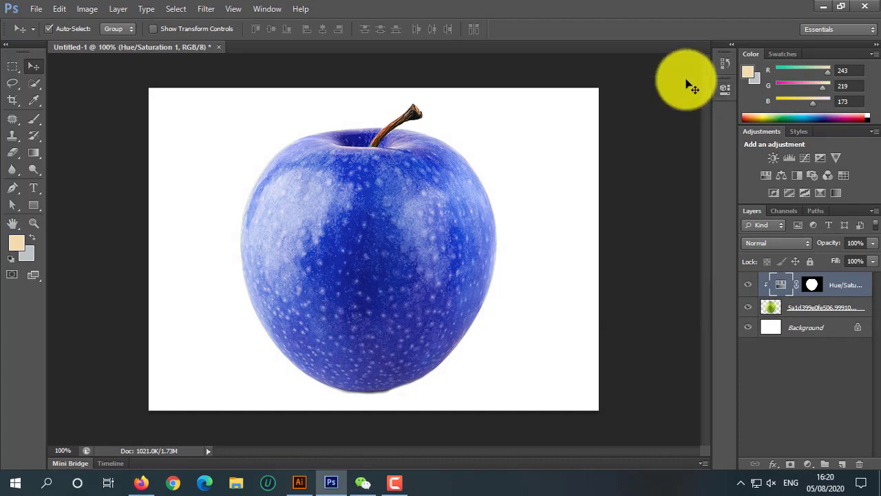
Step: Add a new empty layer directly above the Background layer, beneath the apple
click(798, 332)
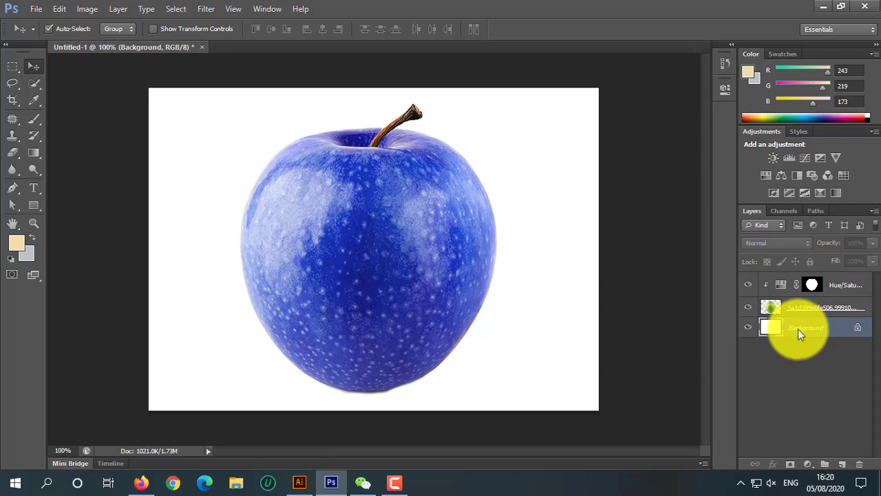
click(841, 464)
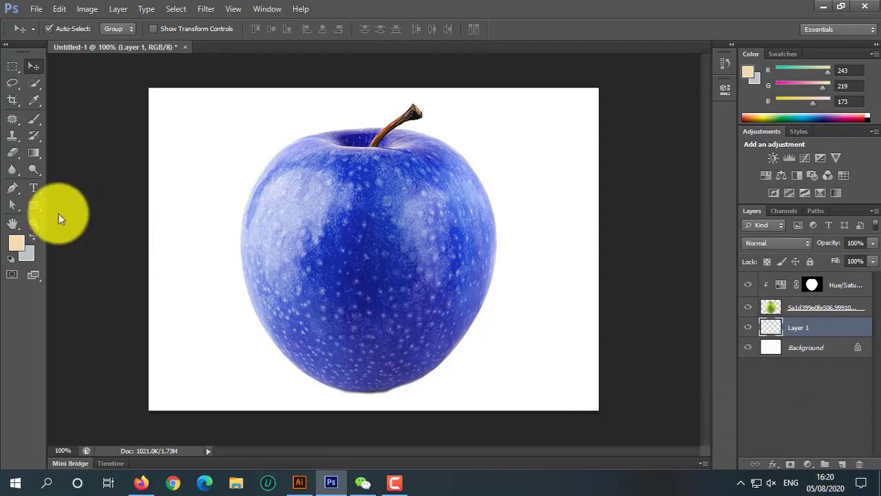
Step: Draw a filled grey rectangle about 740 by 531 px behind the apple, covering the entire canvas
click(31, 205)
drag(139, 82, 617, 423)
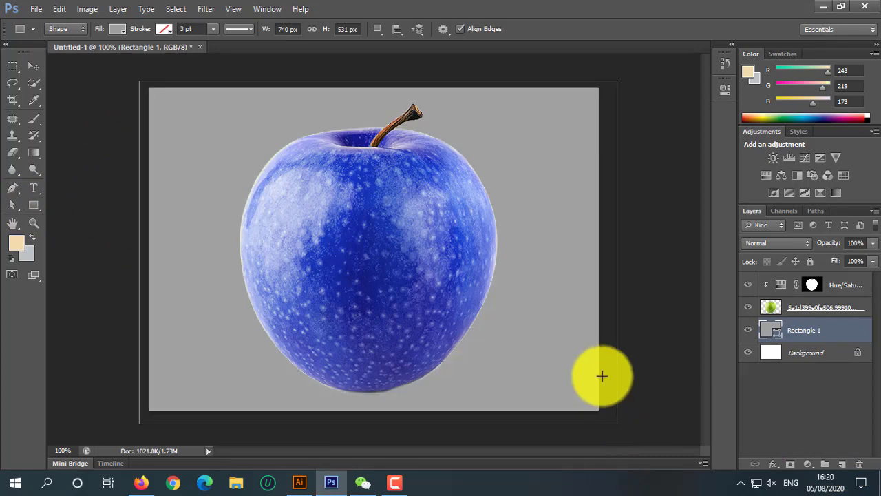
key(v)
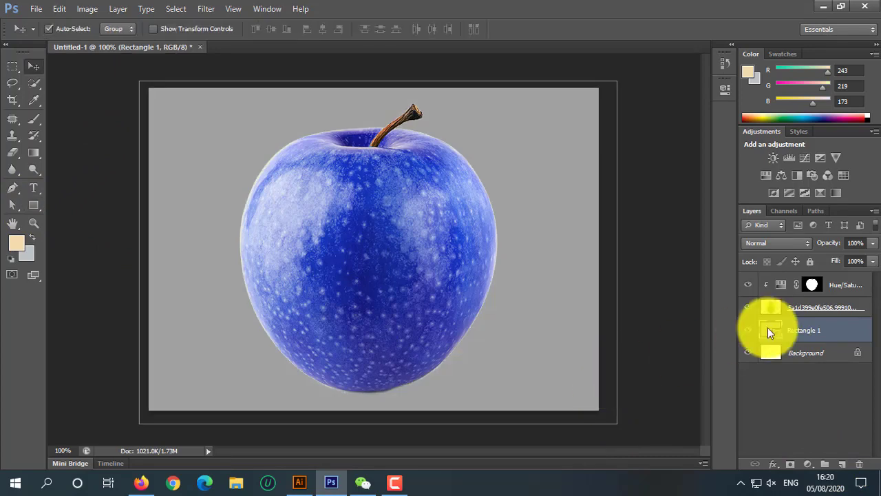
double_click(770, 330)
click(800, 232)
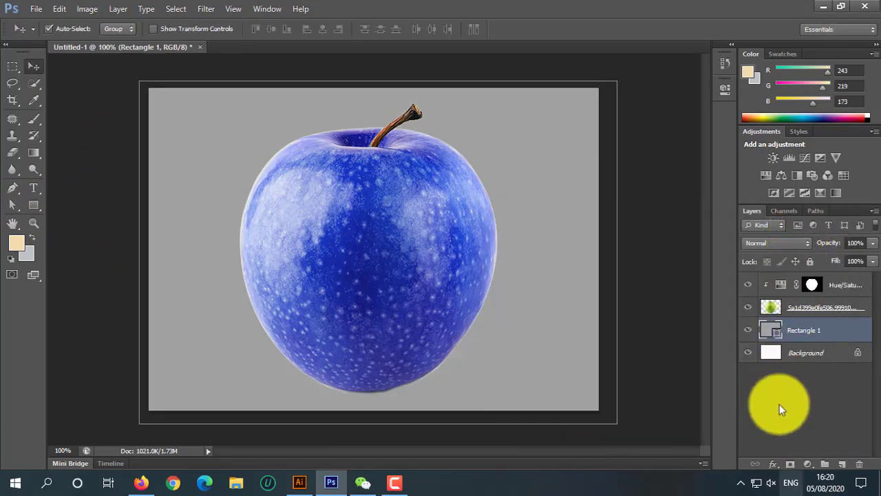
Step: Add a Gradient Overlay effect to the rectangle layer, keeping the black-to-white Two Color gradient
click(773, 464)
click(794, 409)
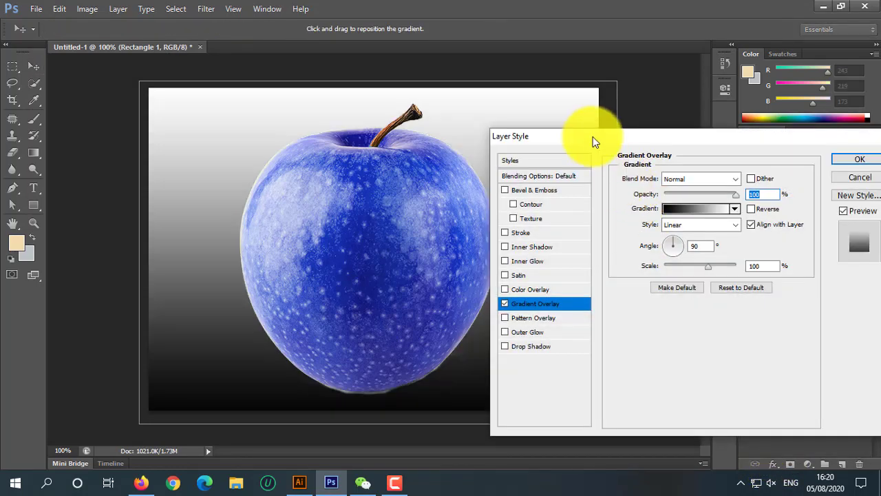
drag(592, 137, 665, 136)
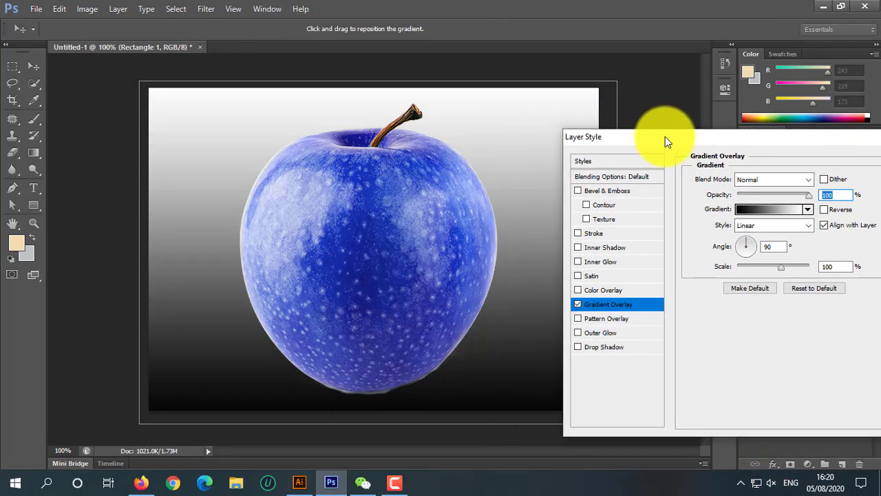
click(807, 210)
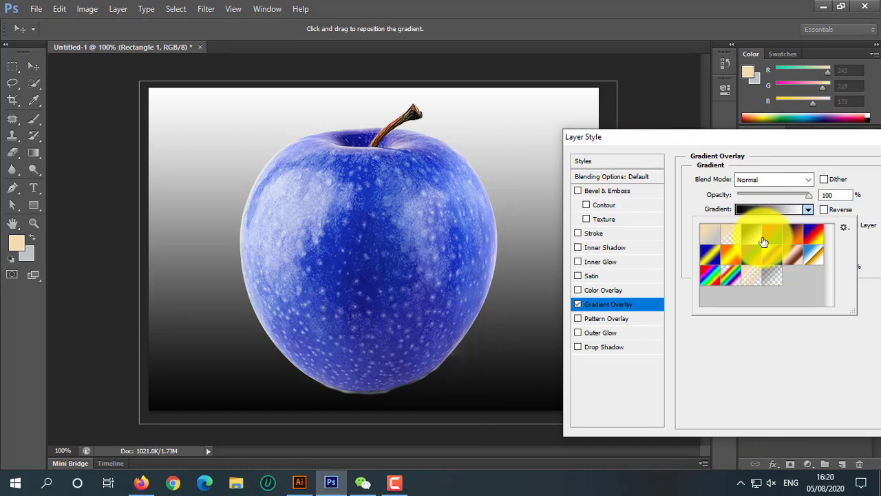
click(799, 210)
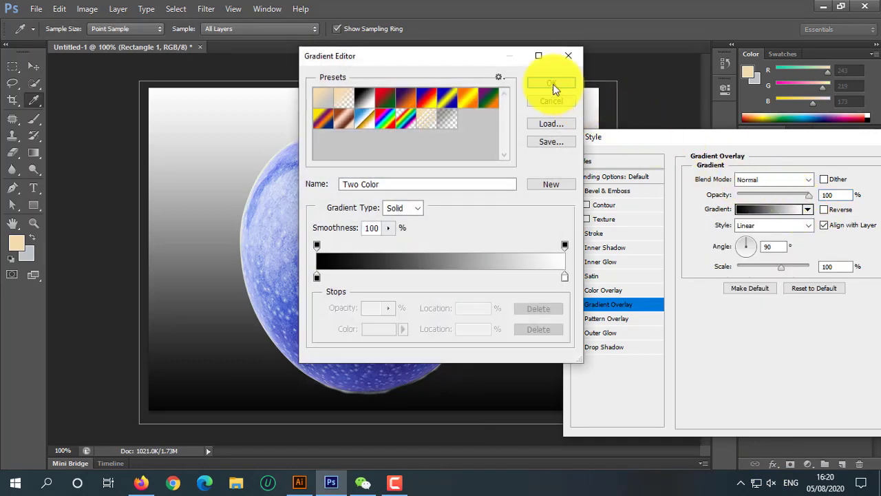
click(552, 84)
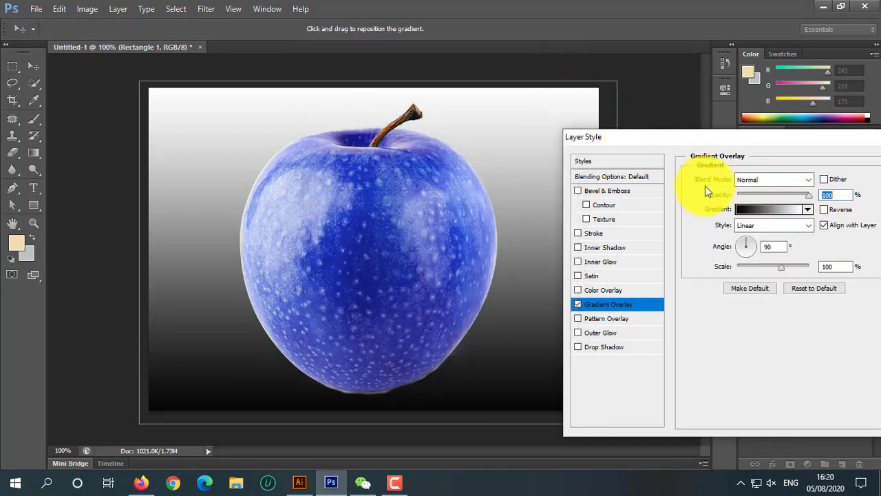
Step: Change the gradient overlay's style to Radial, set its scale to 150% and reverse it
click(772, 230)
click(754, 249)
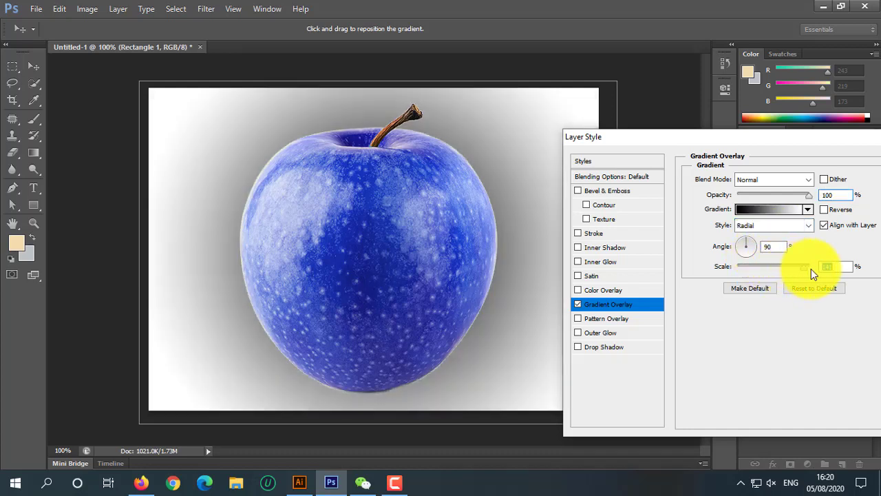
click(821, 268)
text(150)
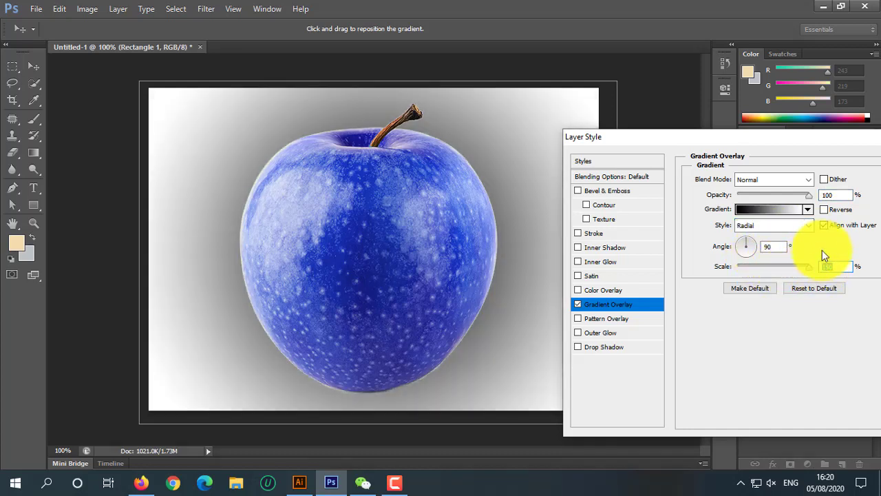
click(825, 210)
drag(727, 139, 582, 118)
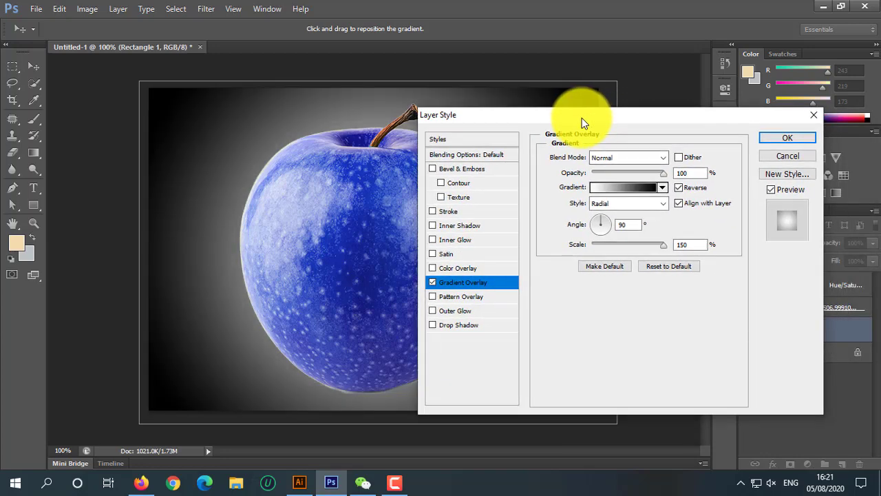
Step: Recolour the gradient's black stop to the deep blue #0c15d4
click(635, 187)
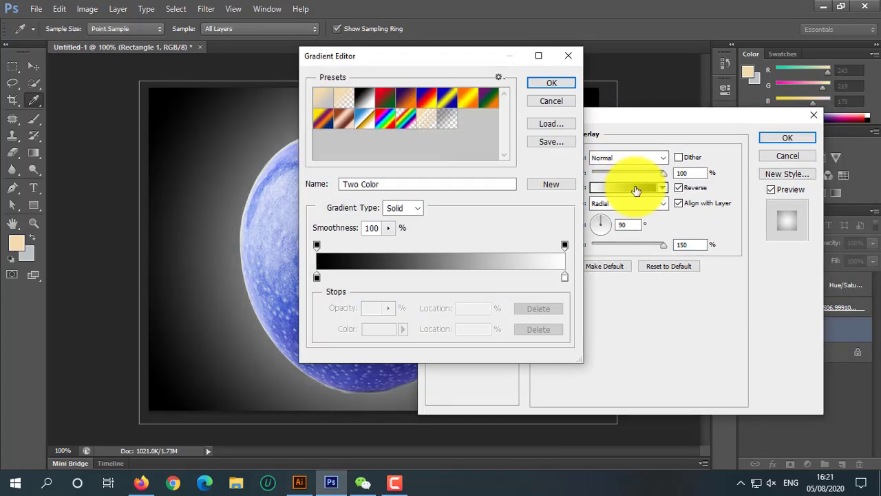
click(317, 277)
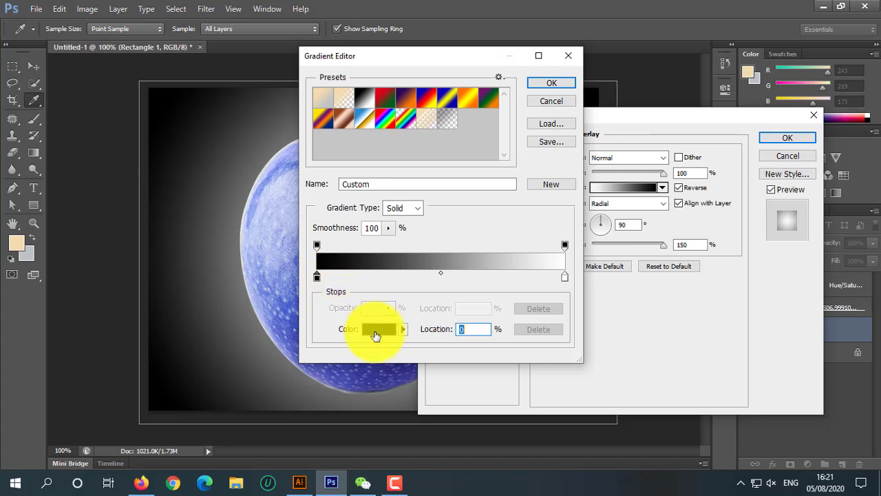
click(378, 329)
mouse_move(683, 313)
mouse_down()
mouse_move(685, 297)
mouse_move(657, 273)
mouse_move(657, 305)
mouse_move(655, 266)
mouse_up()
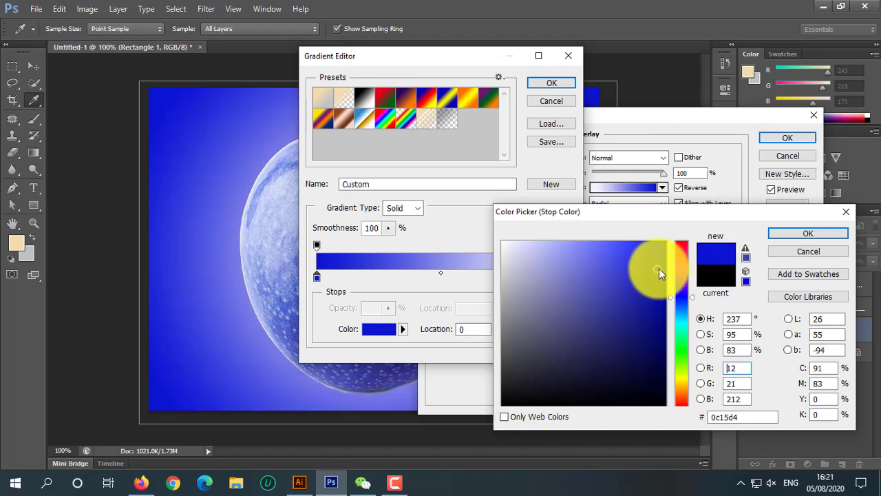
click(797, 234)
click(544, 86)
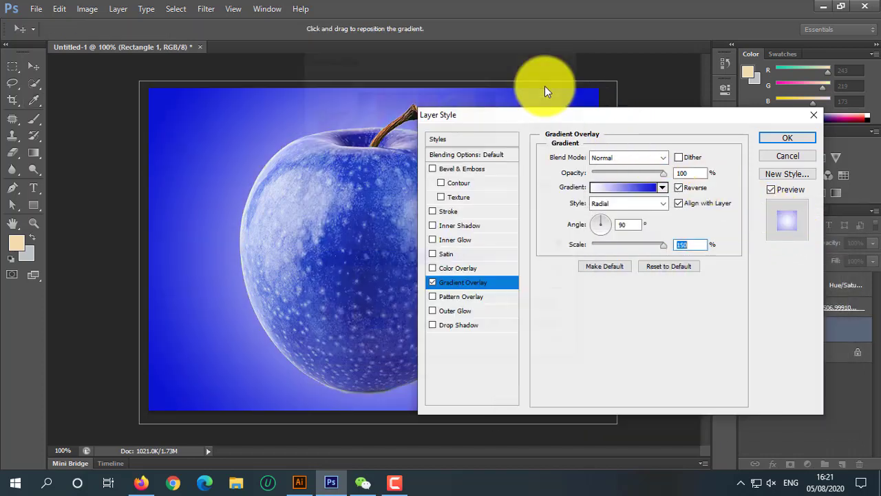
Step: Set the gradient overlay's angle to 100° and apply the layer style
drag(597, 122, 733, 152)
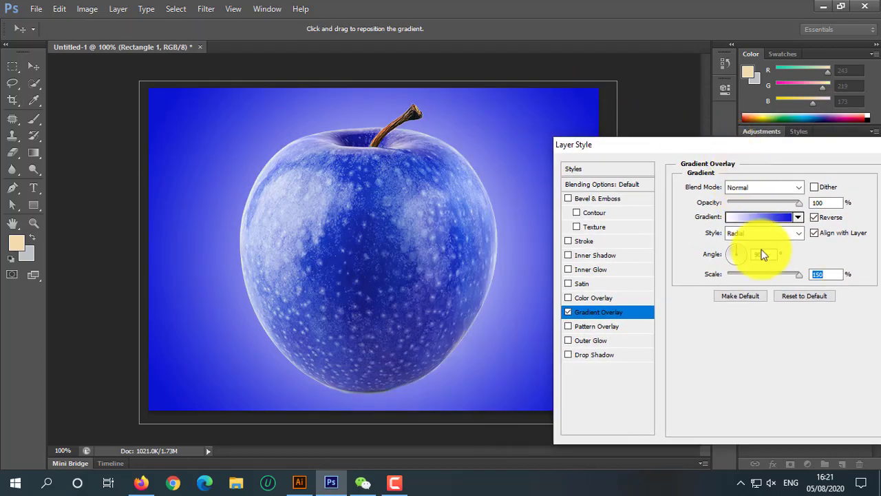
click(763, 255)
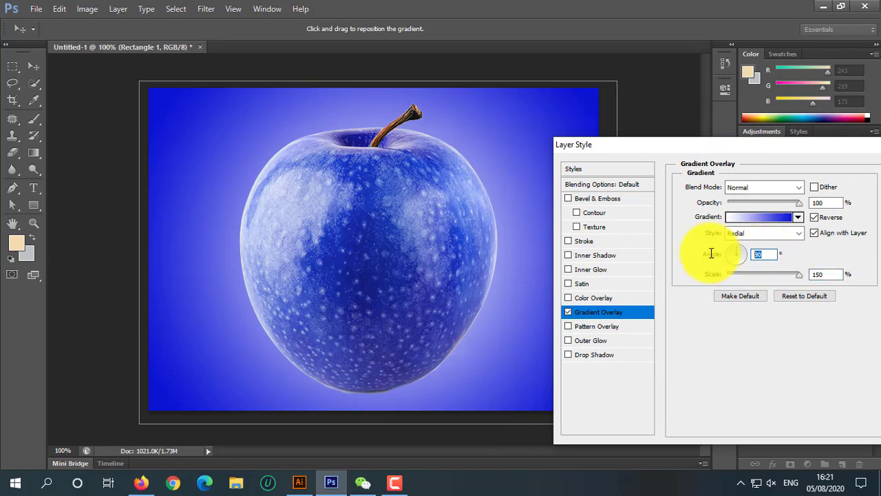
text(100)
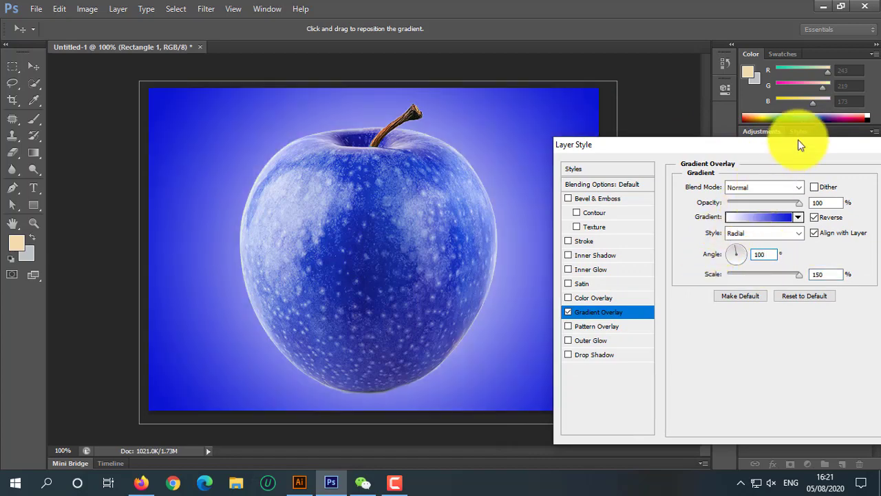
drag(801, 145, 665, 133)
click(774, 157)
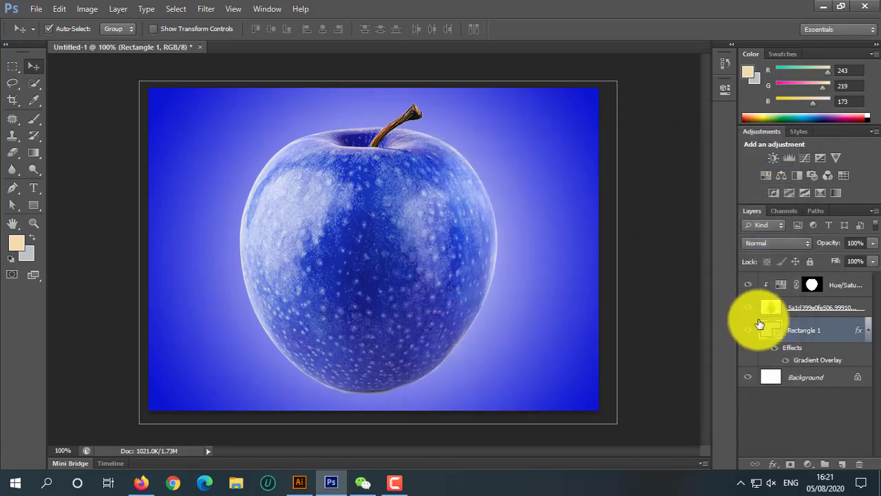
Step: Reopen the rectangle's Gradient Overlay and recolour the gradient's white stop to cyan #2fdceb
double_click(805, 362)
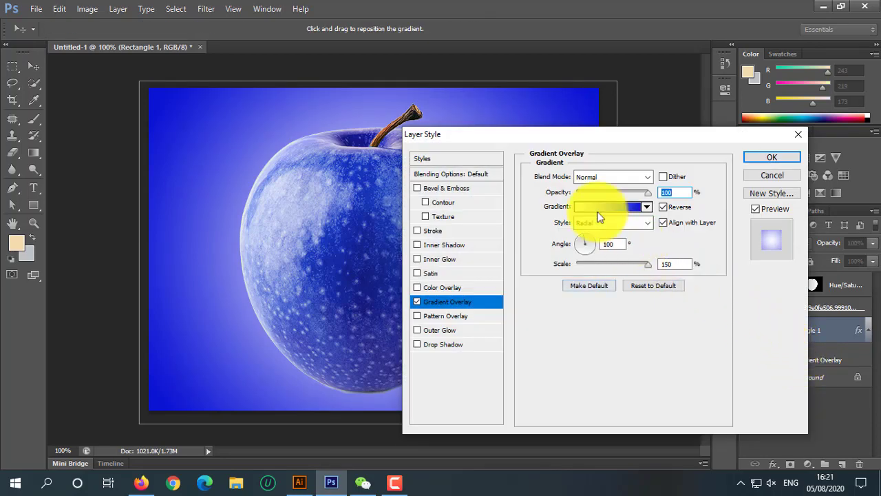
click(596, 208)
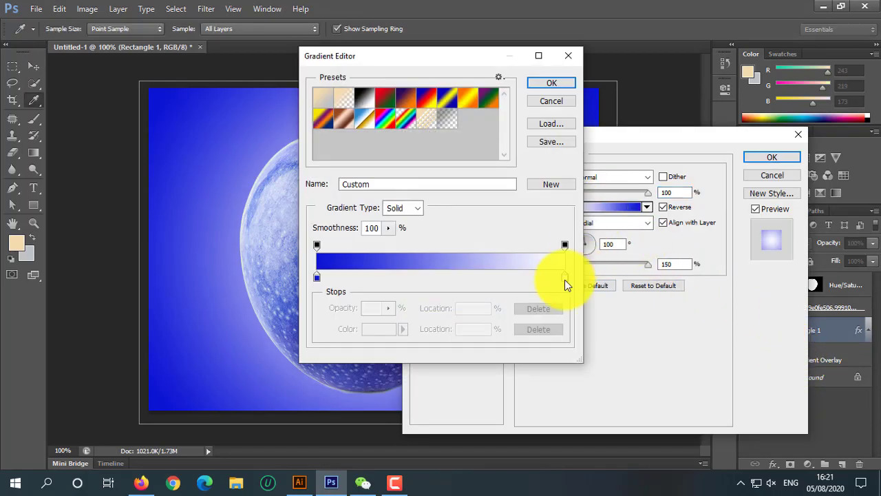
click(565, 278)
click(377, 329)
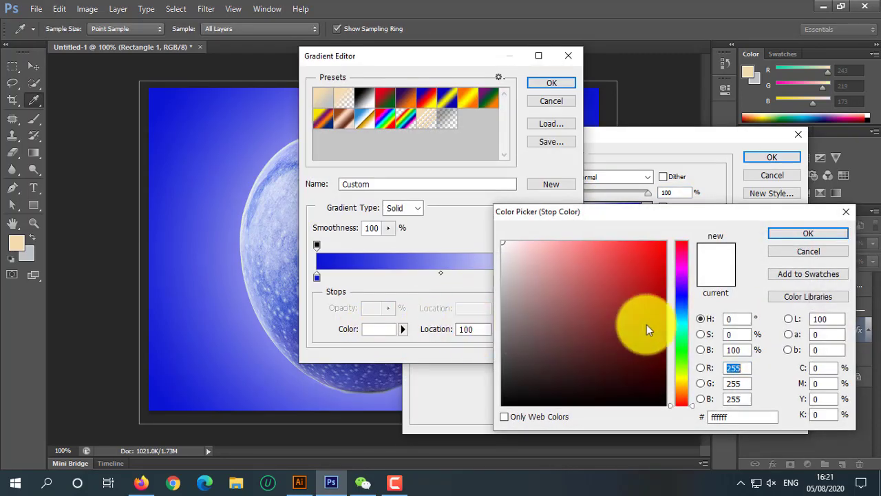
click(681, 322)
click(635, 257)
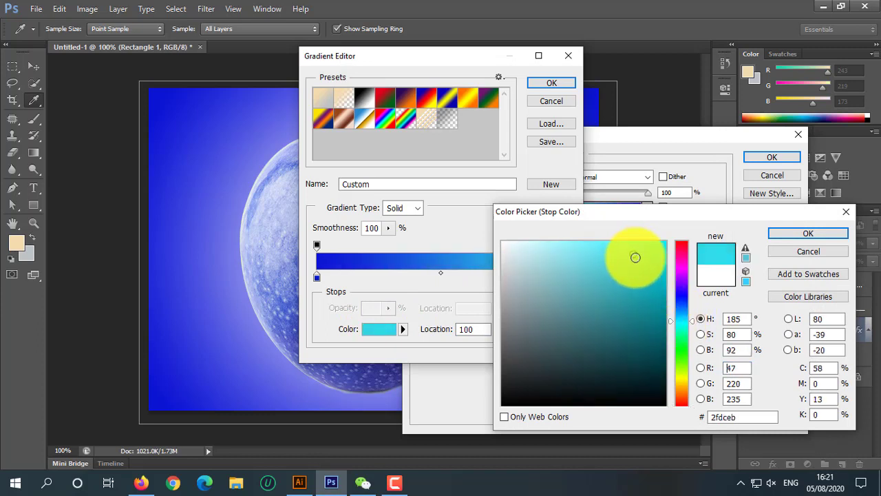
Step: Refine the cyan stop to #03dbee, replace it with its nearest in-gamut colour, and apply the gradient overlay
click(655, 249)
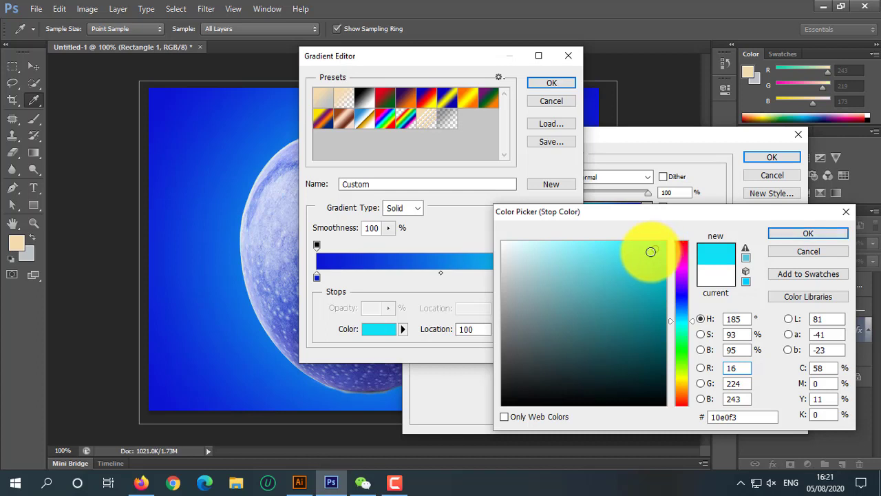
click(643, 250)
mouse_move(637, 254)
mouse_down()
mouse_move(472, 238)
mouse_move(653, 255)
mouse_move(650, 276)
mouse_move(664, 252)
mouse_up()
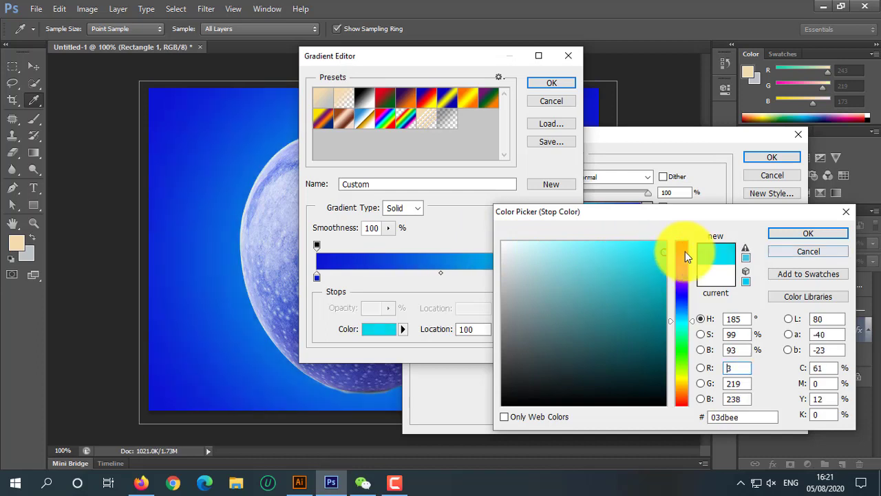
click(745, 248)
click(809, 234)
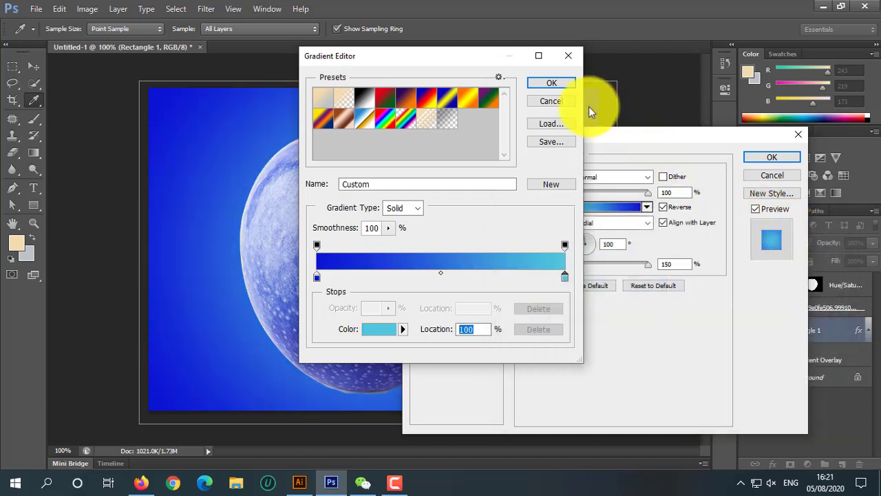
click(552, 83)
click(771, 159)
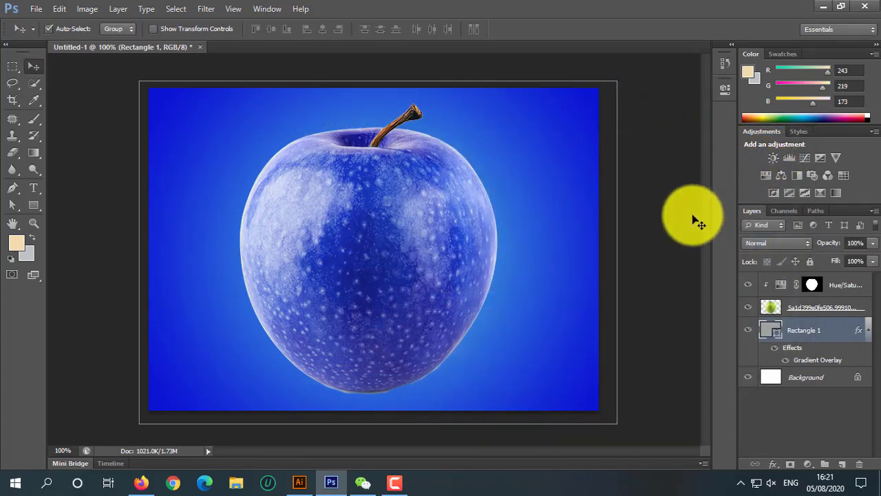
Step: Deselect the rectangle layer and check the whole composition without the shape outline
click(665, 246)
key(ctrl+minus)
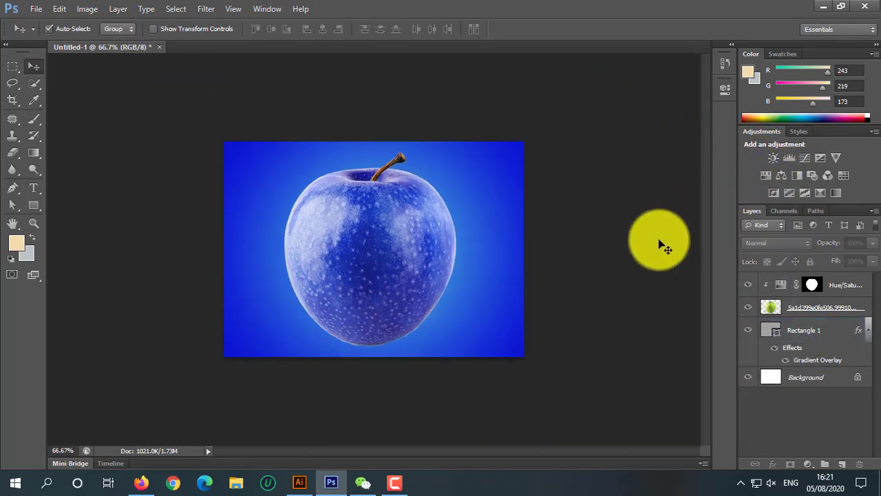
key(ctrl+plus)
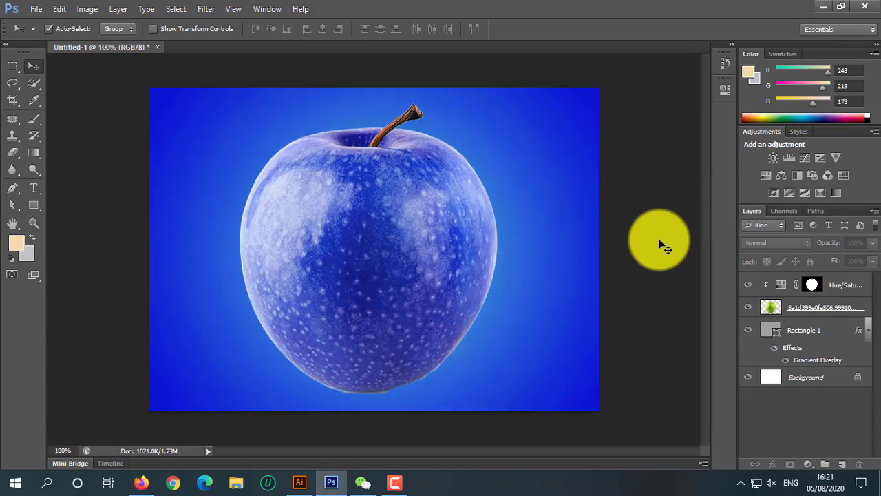